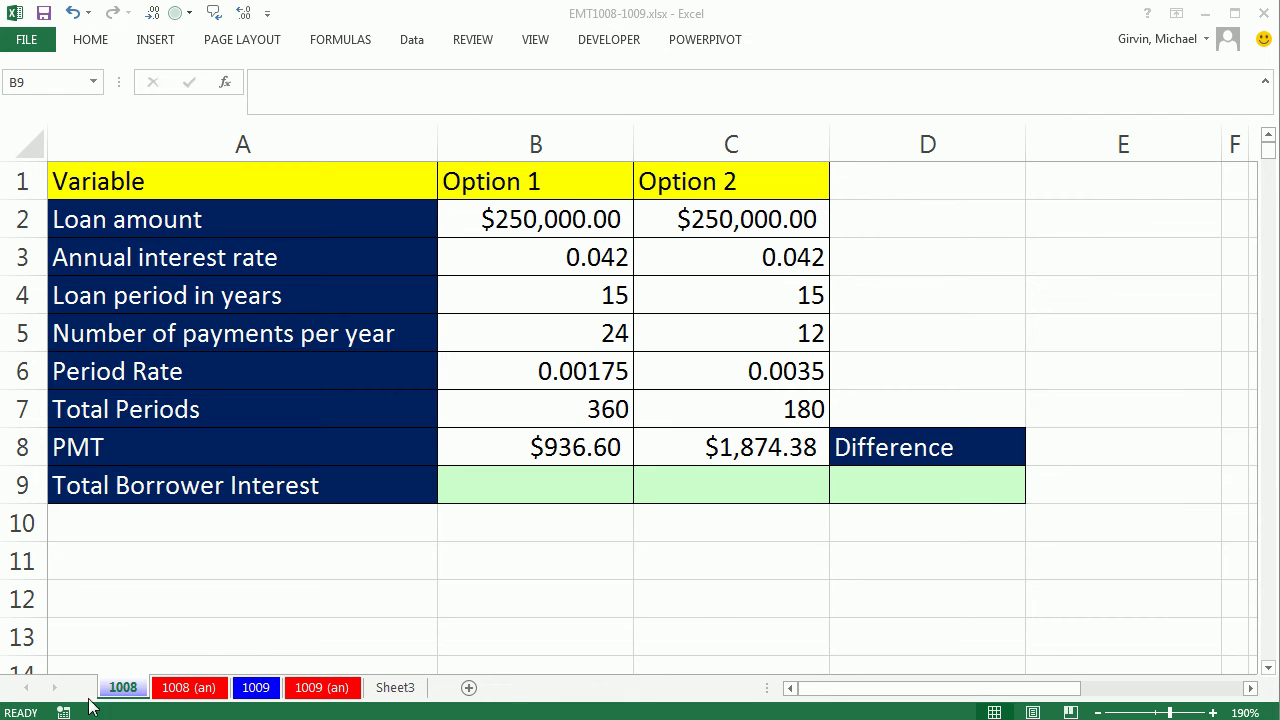
# Compare the loan variables of Option 1 and Option 2, including the number of payments per year
pyautogui.click(614, 26)
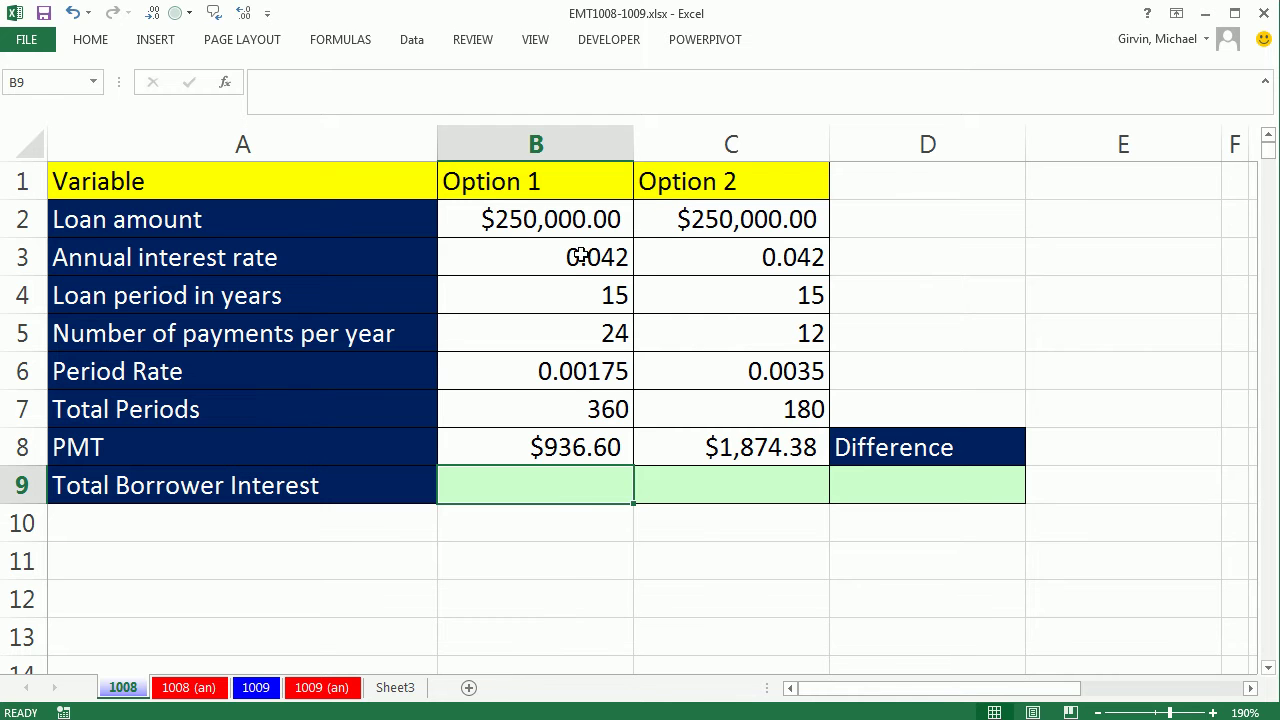
pyautogui.moveTo(575, 219); pyautogui.dragTo(584, 428)
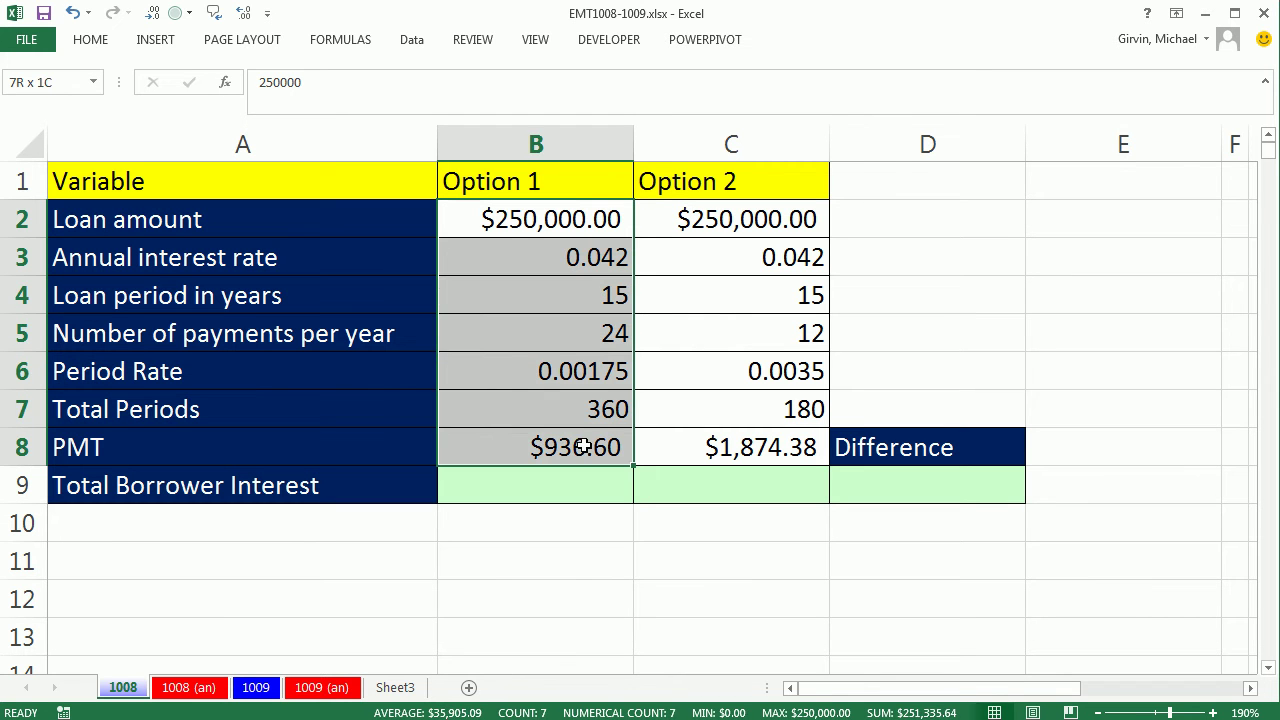
pyautogui.click(706, 210)
pyautogui.moveTo(718, 235); pyautogui.dragTo(700, 443)
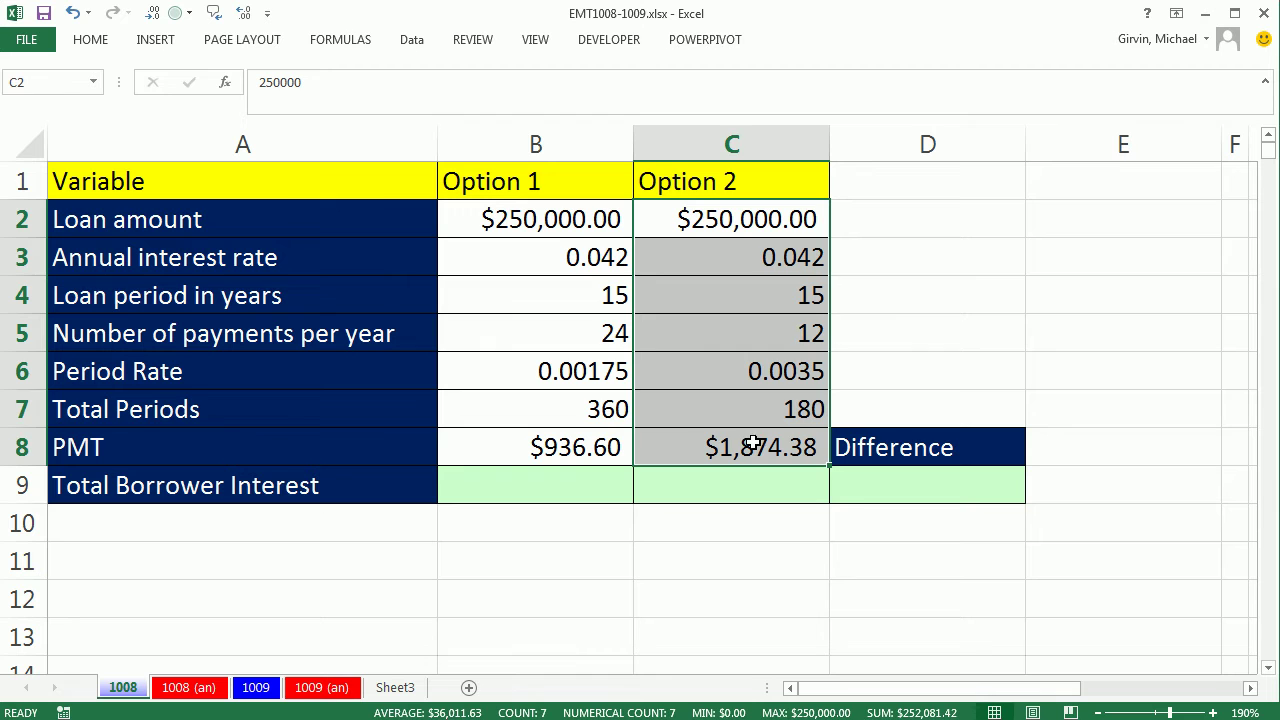
pyautogui.click(580, 334)
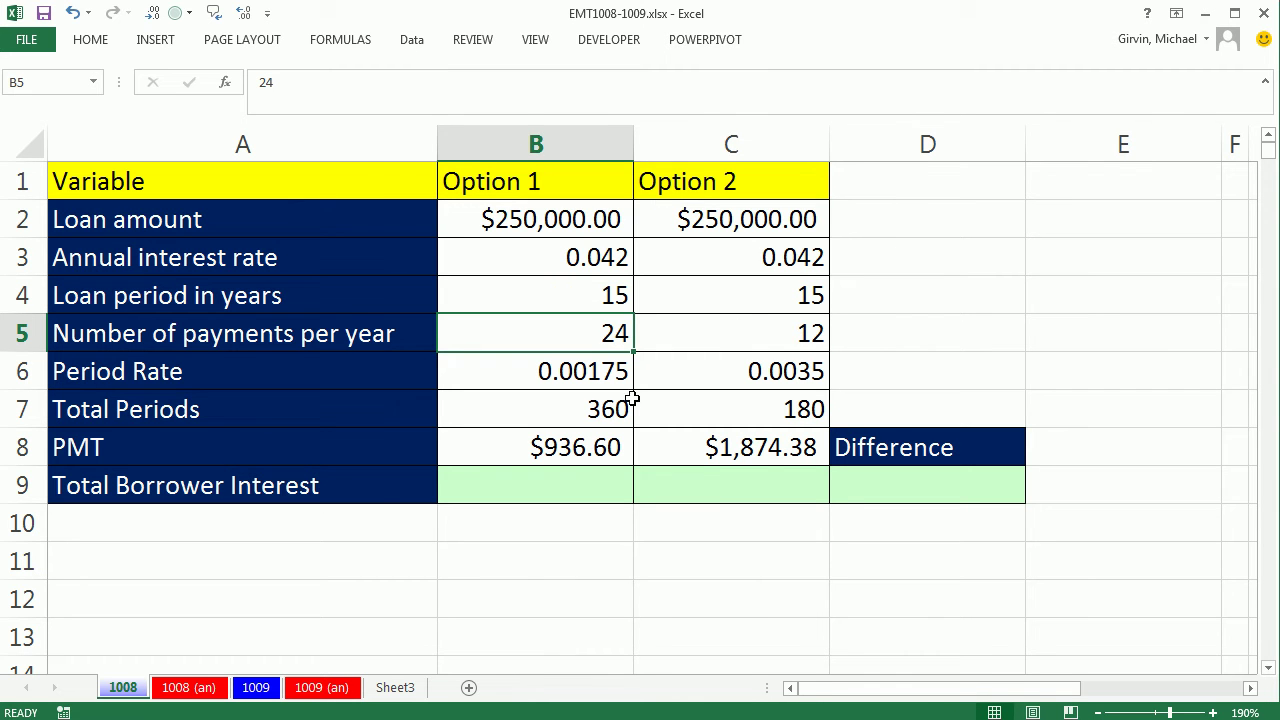
pyautogui.click(756, 333)
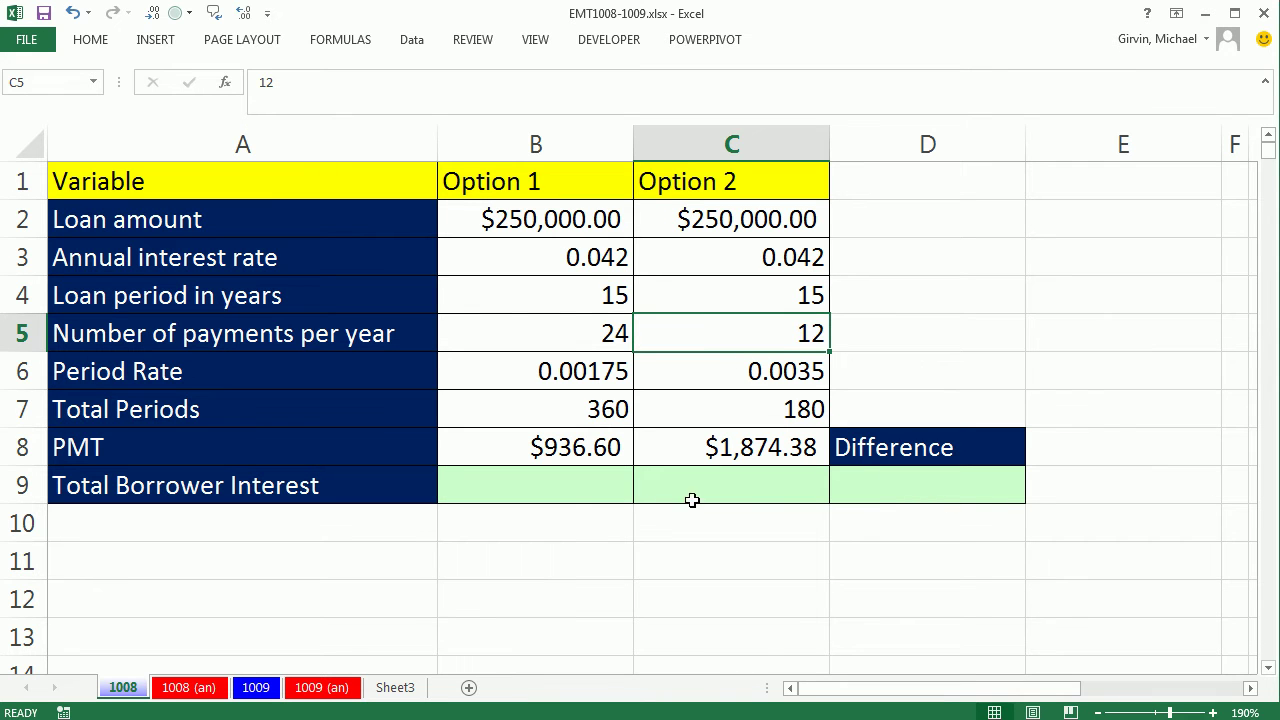
# Begin a CUMIPMT formula in B9 with period rate B6, total periods B7 and loan amount B2 as its first arguments
pyautogui.click(563, 491)
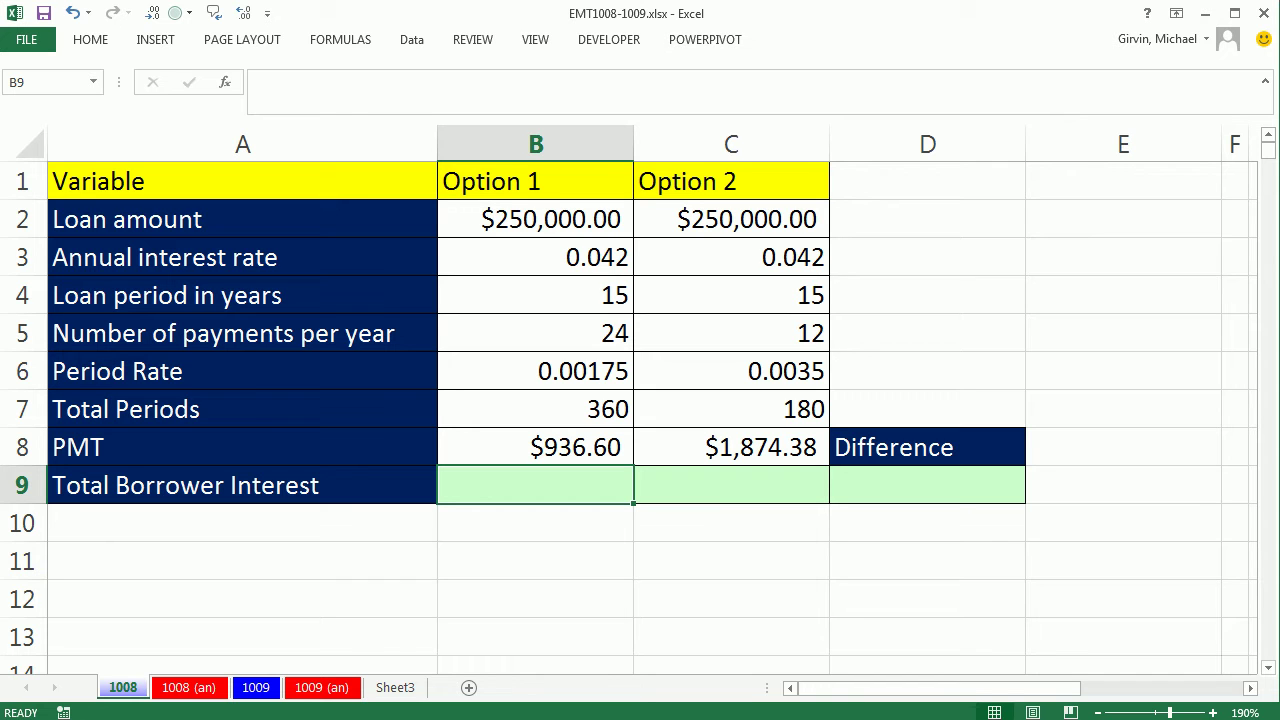
pyautogui.write('=')
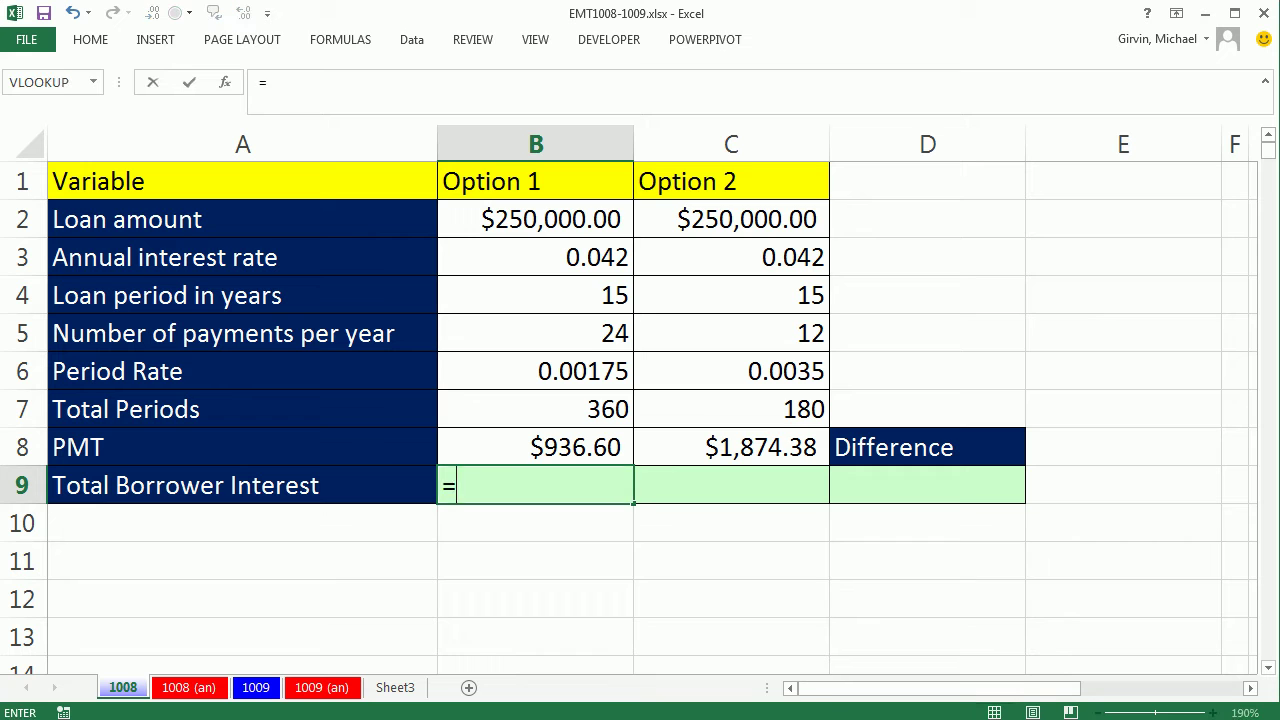
pyautogui.write('cum')
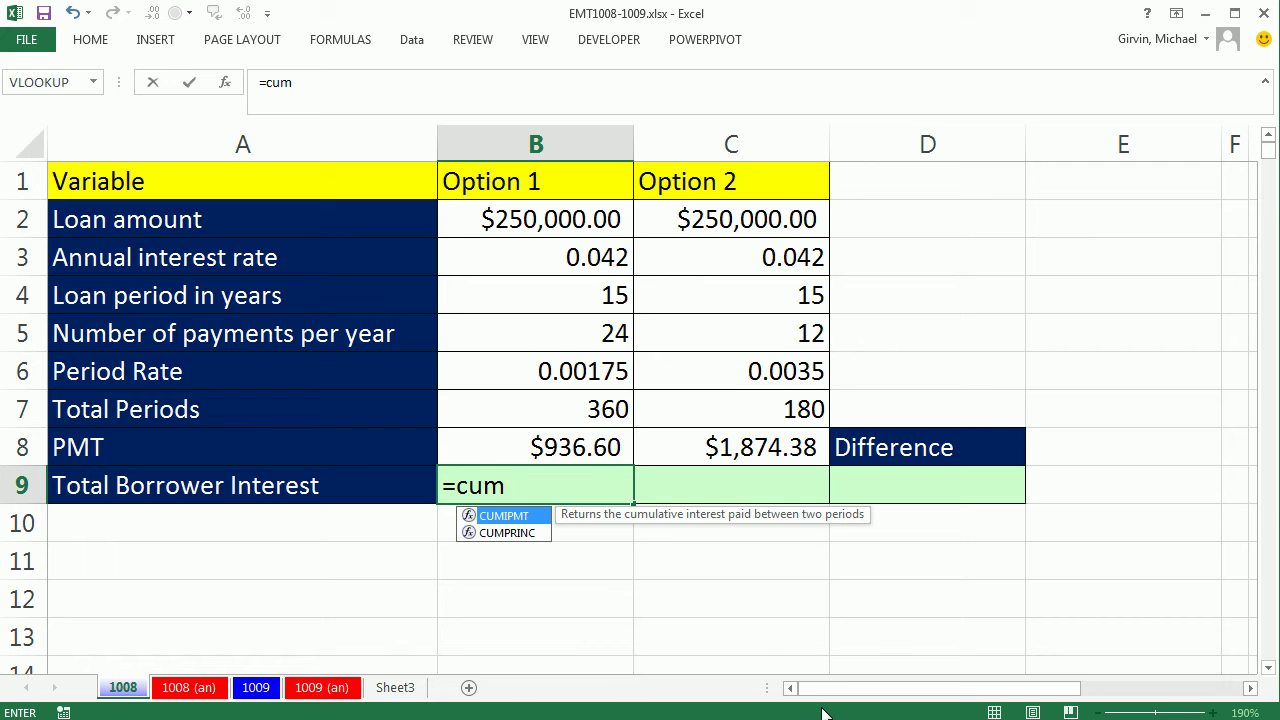
pyautogui.press('Tab')
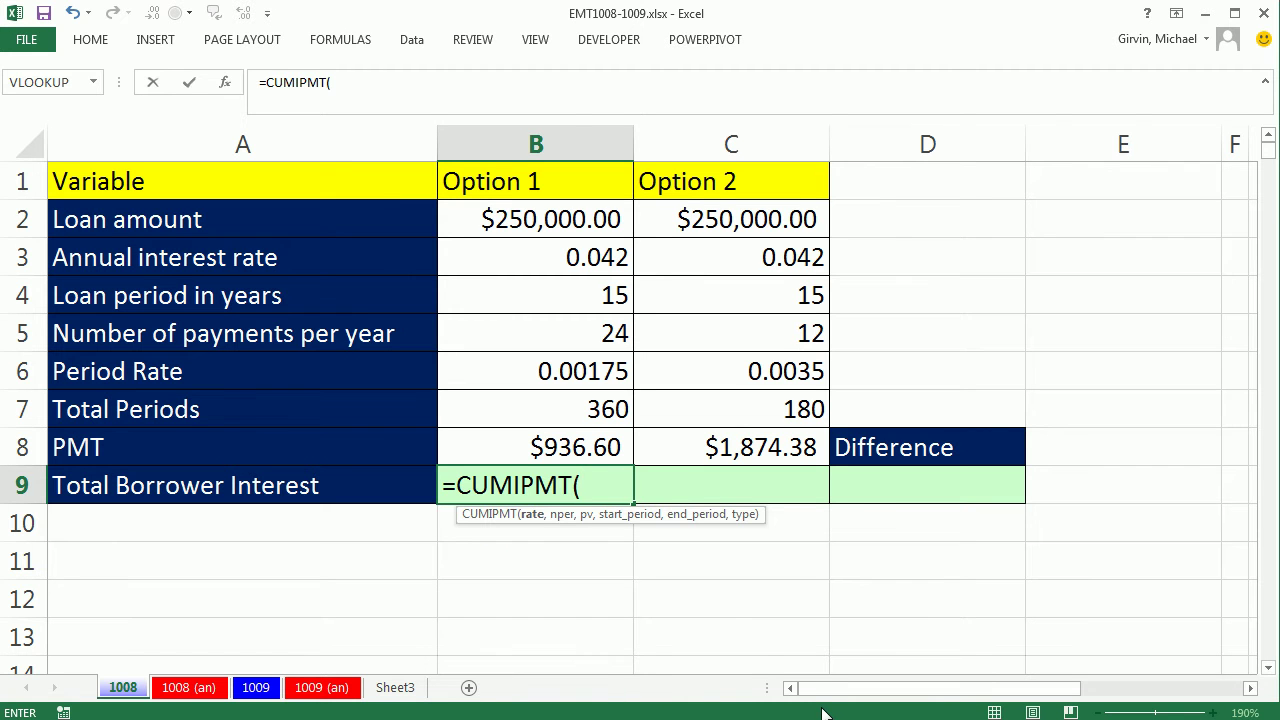
pyautogui.click(524, 372)
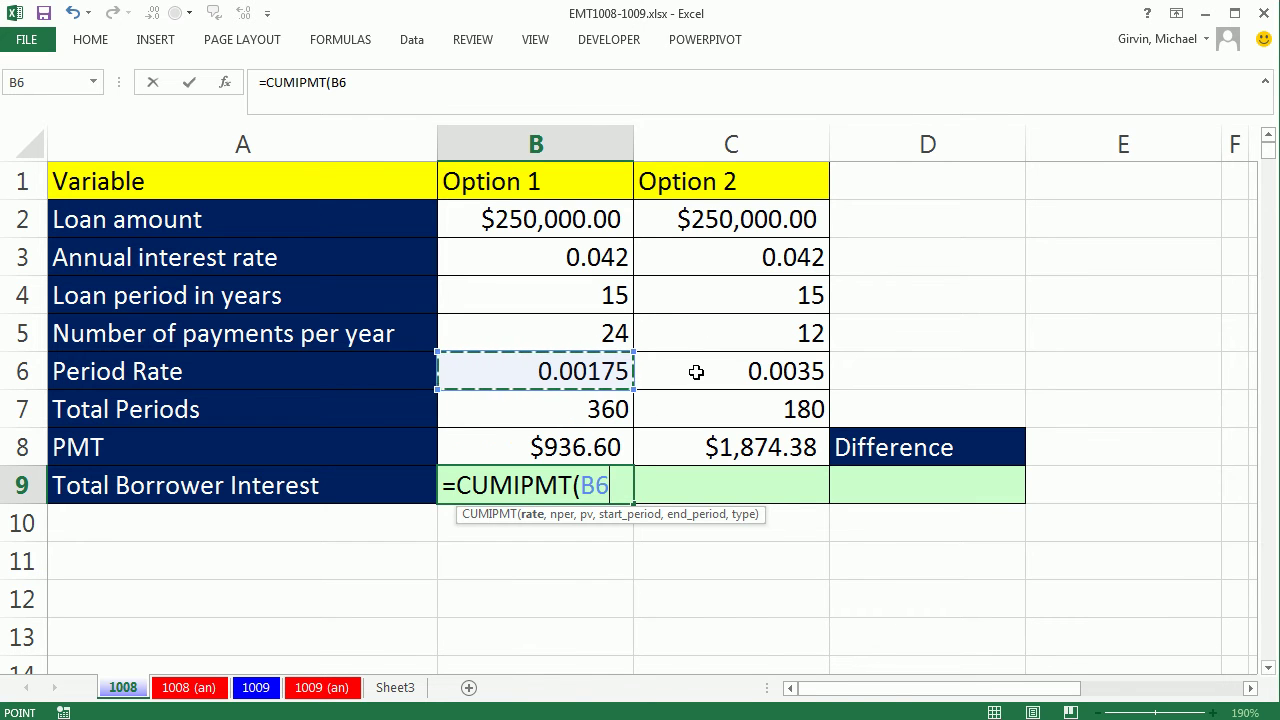
pyautogui.write(',')
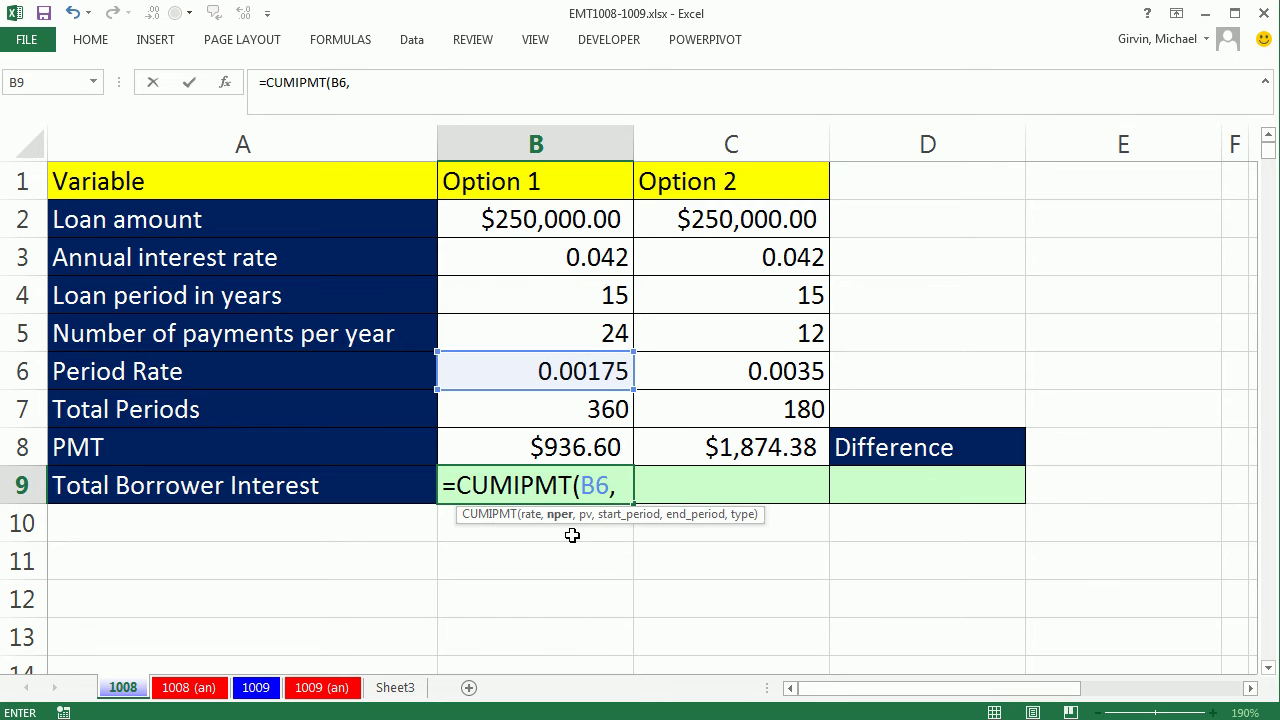
pyautogui.click(574, 411)
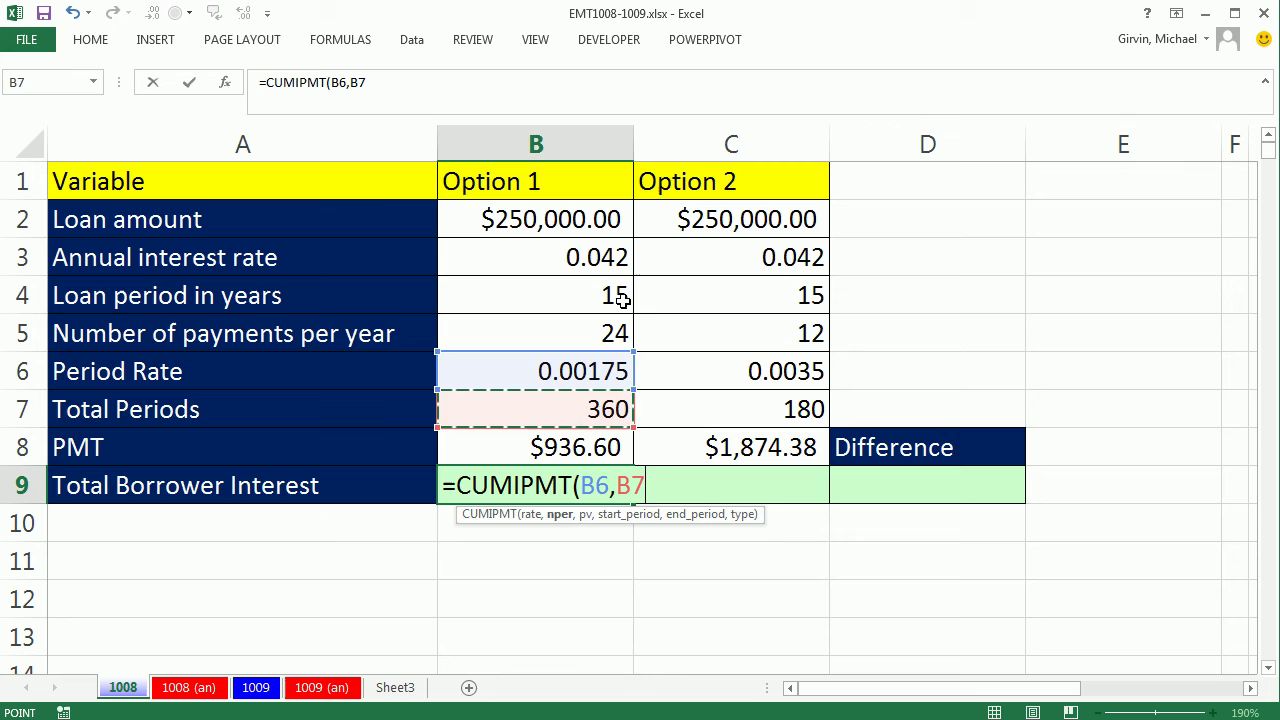
pyautogui.write(',')
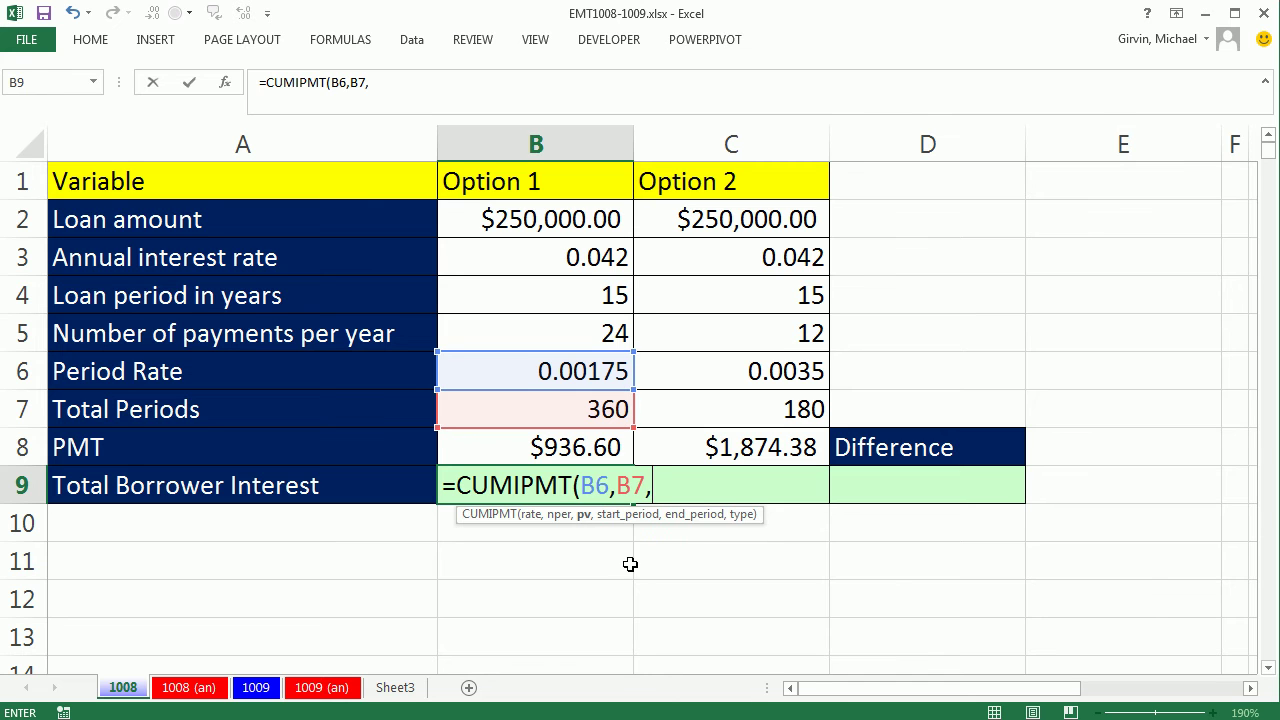
pyautogui.click(541, 222)
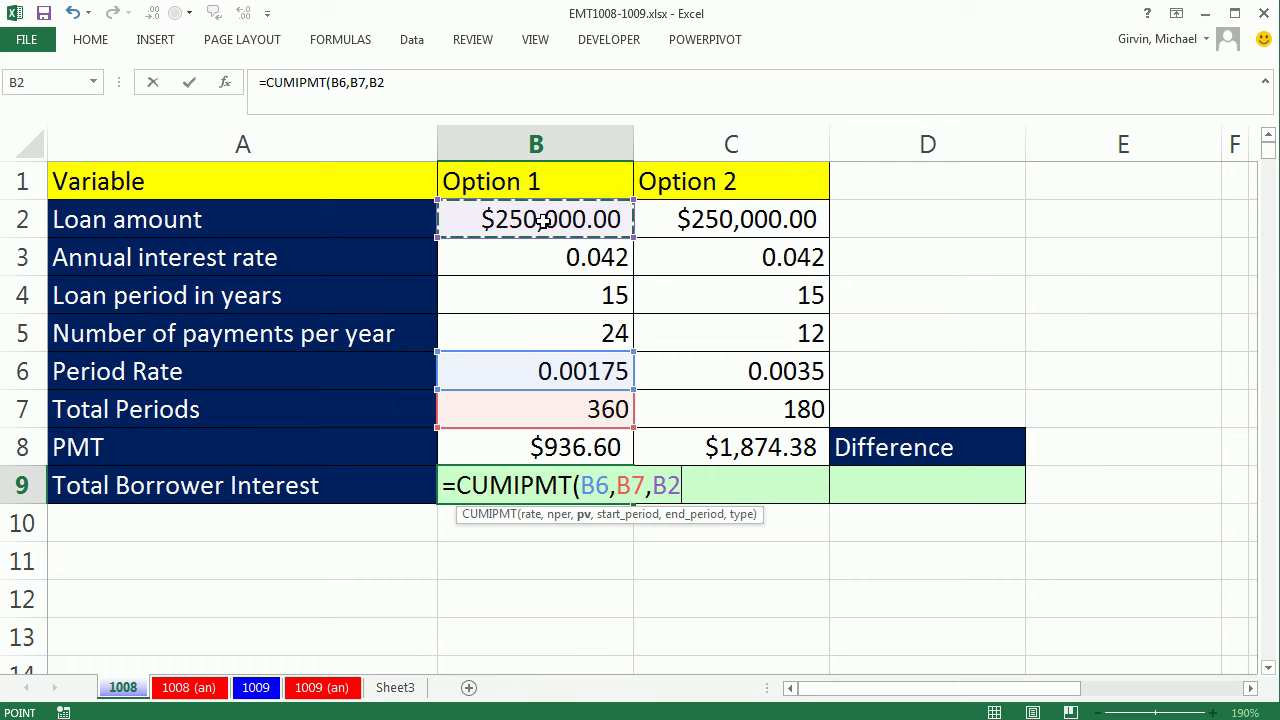
pyautogui.write(',')
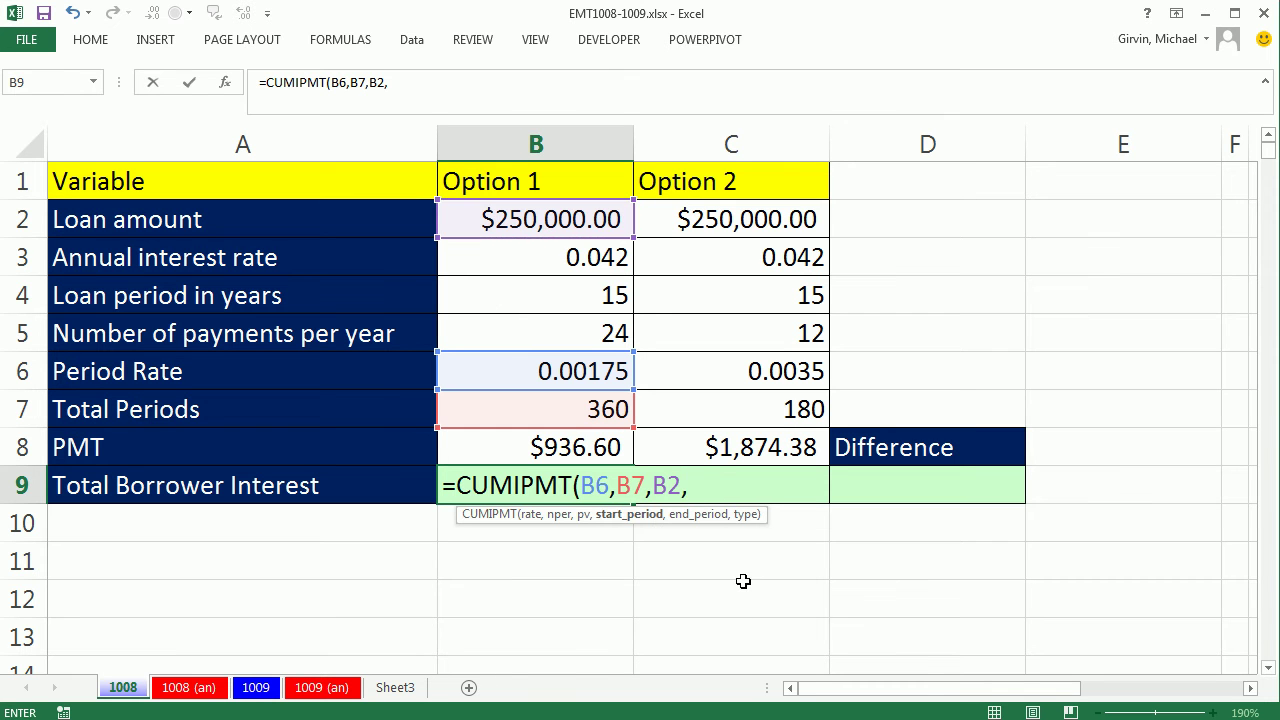
# Complete the B9 formula with start period 1, end period B7 and type 0, and copy it to C9
pyautogui.write('1,')
pyautogui.click(590, 412)
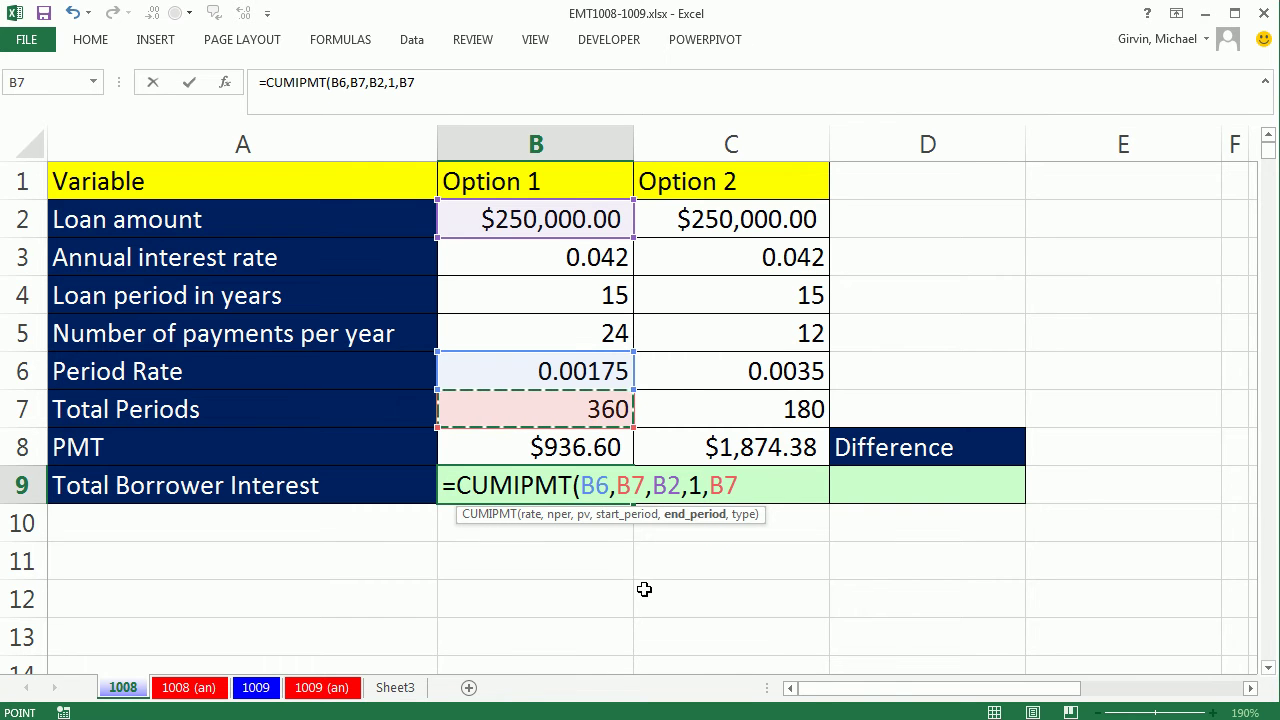
pyautogui.write(',')
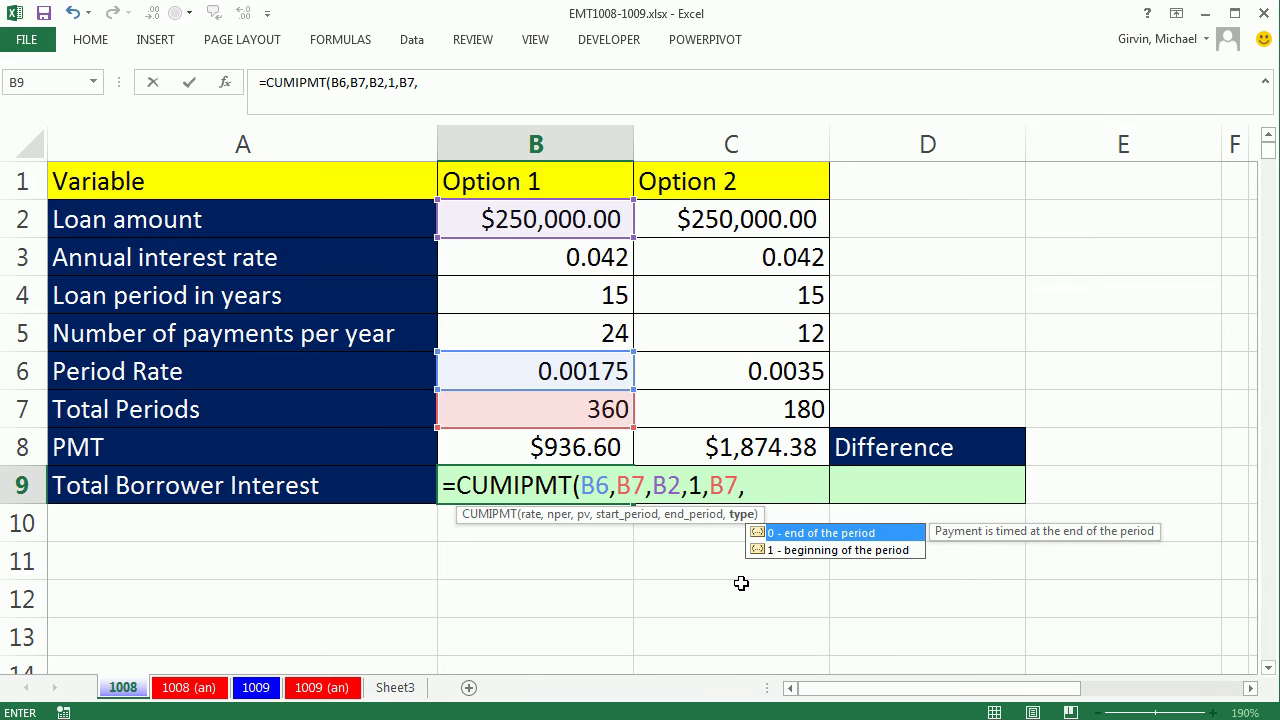
pyautogui.write(')')
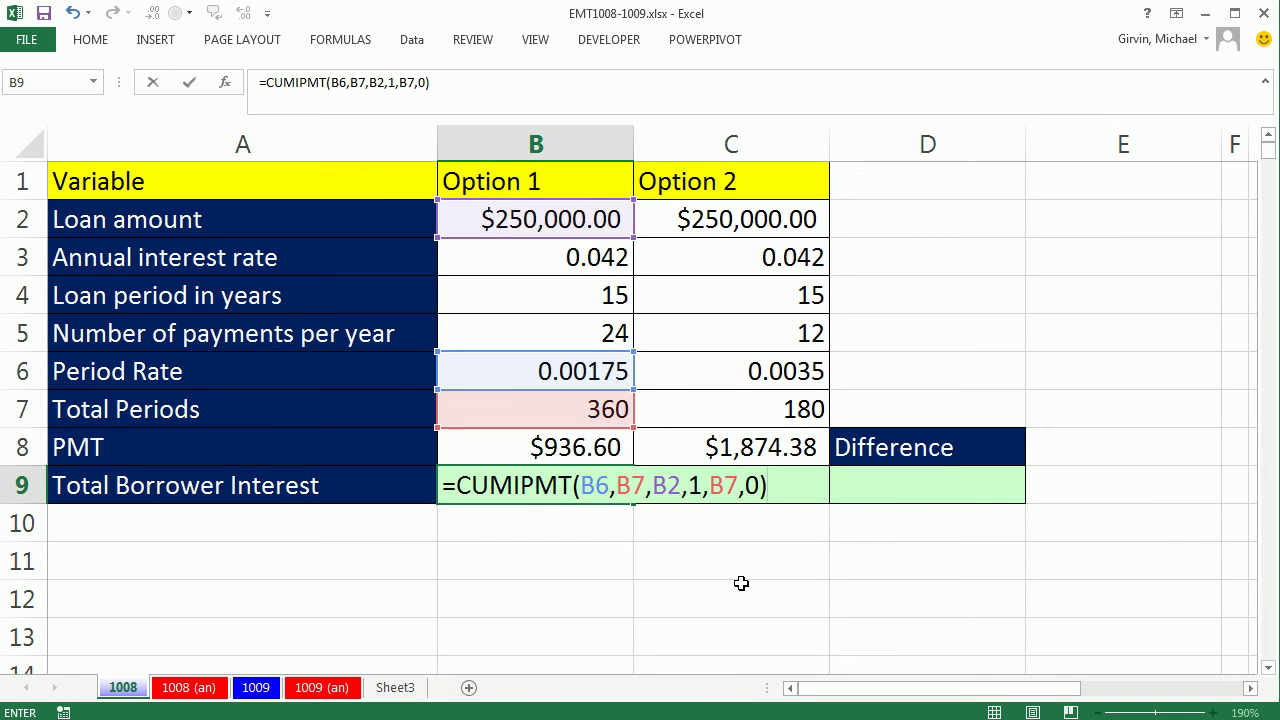
pyautogui.hotkey('ctrl', 'Return')
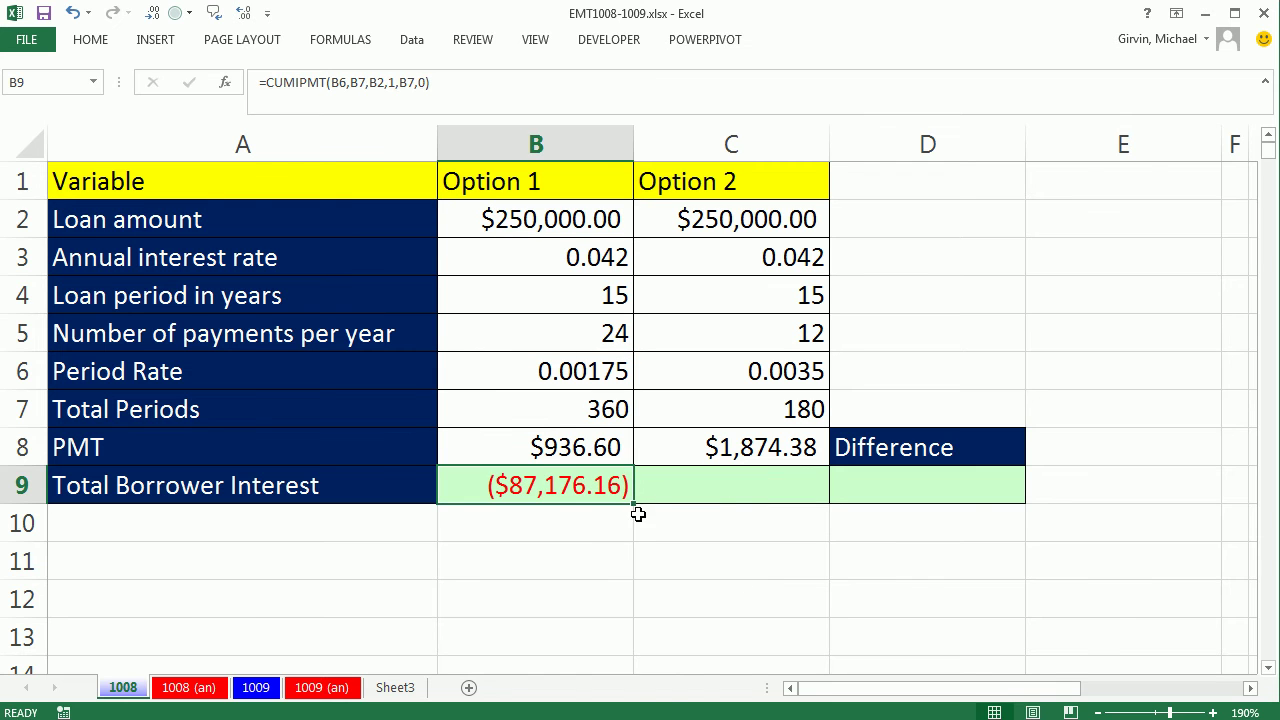
pyautogui.moveTo(636, 507); pyautogui.dragTo(770, 514)
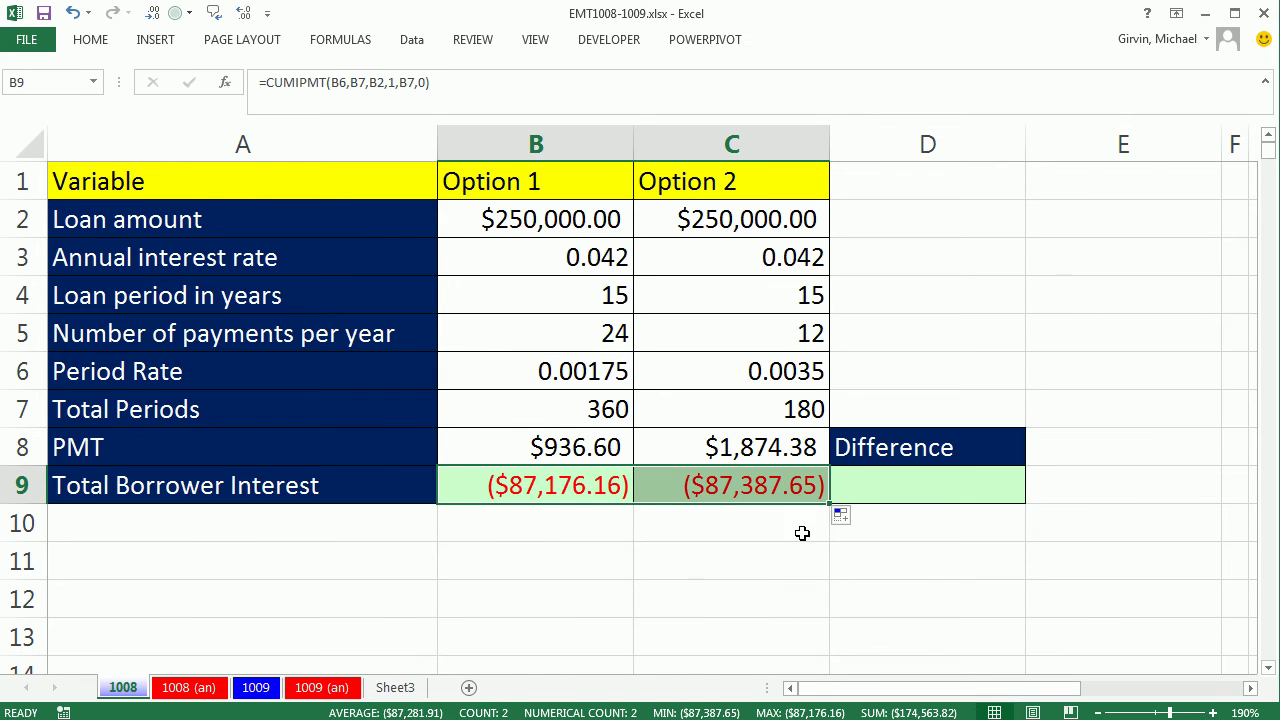
# Negate the Option 1 total interest formula in B9 with a minus sign before CUMIPMT, and copy it to C9
pyautogui.click(768, 488)
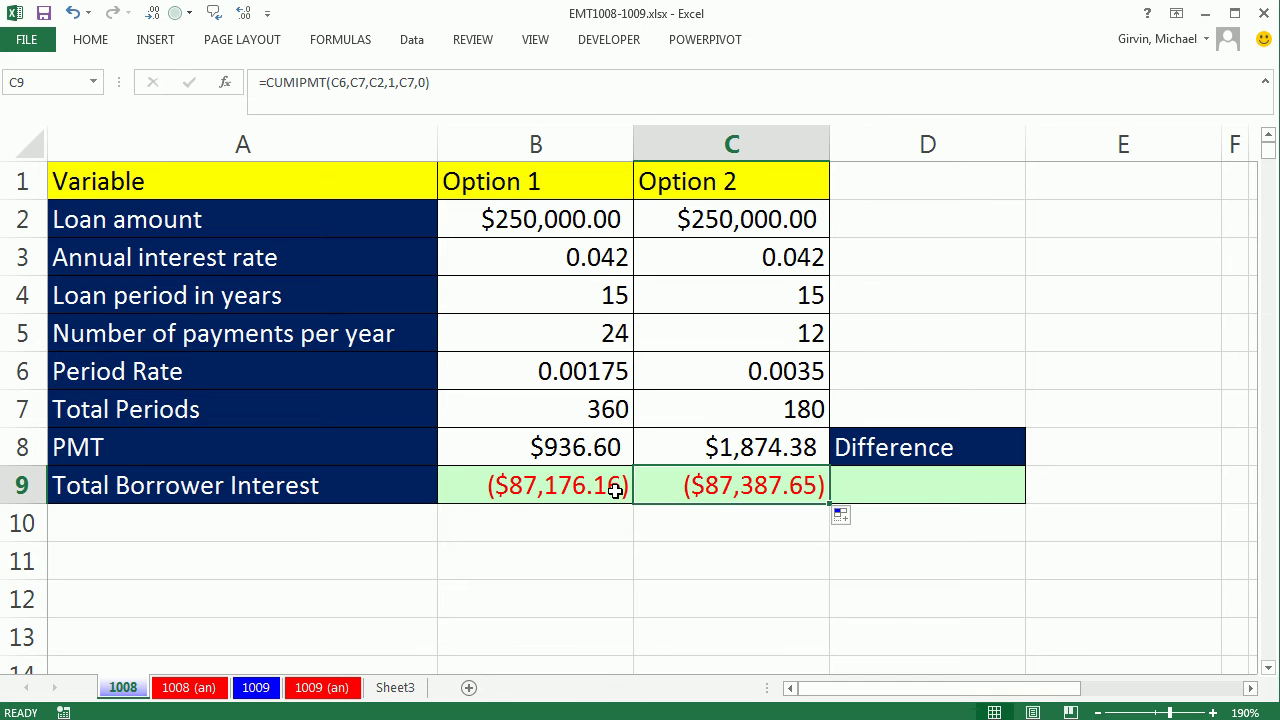
pyautogui.click(577, 489)
pyautogui.doubleClick(577, 489)
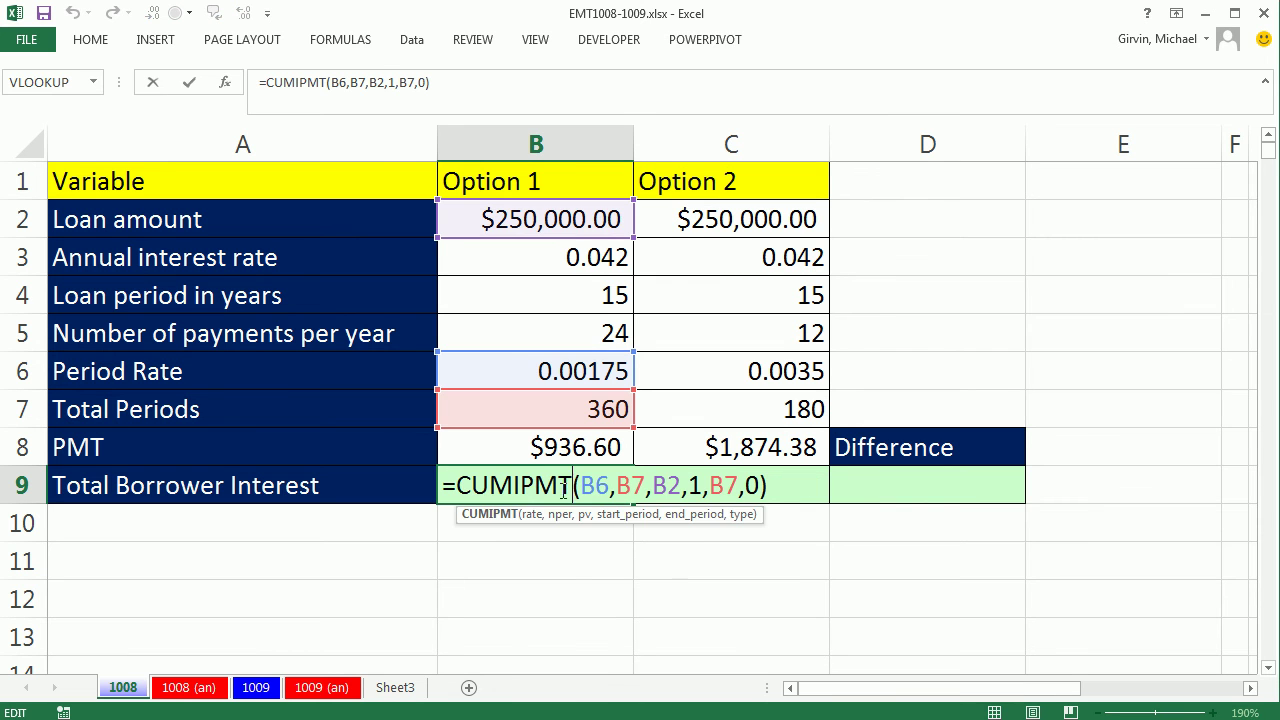
pyautogui.click(457, 485)
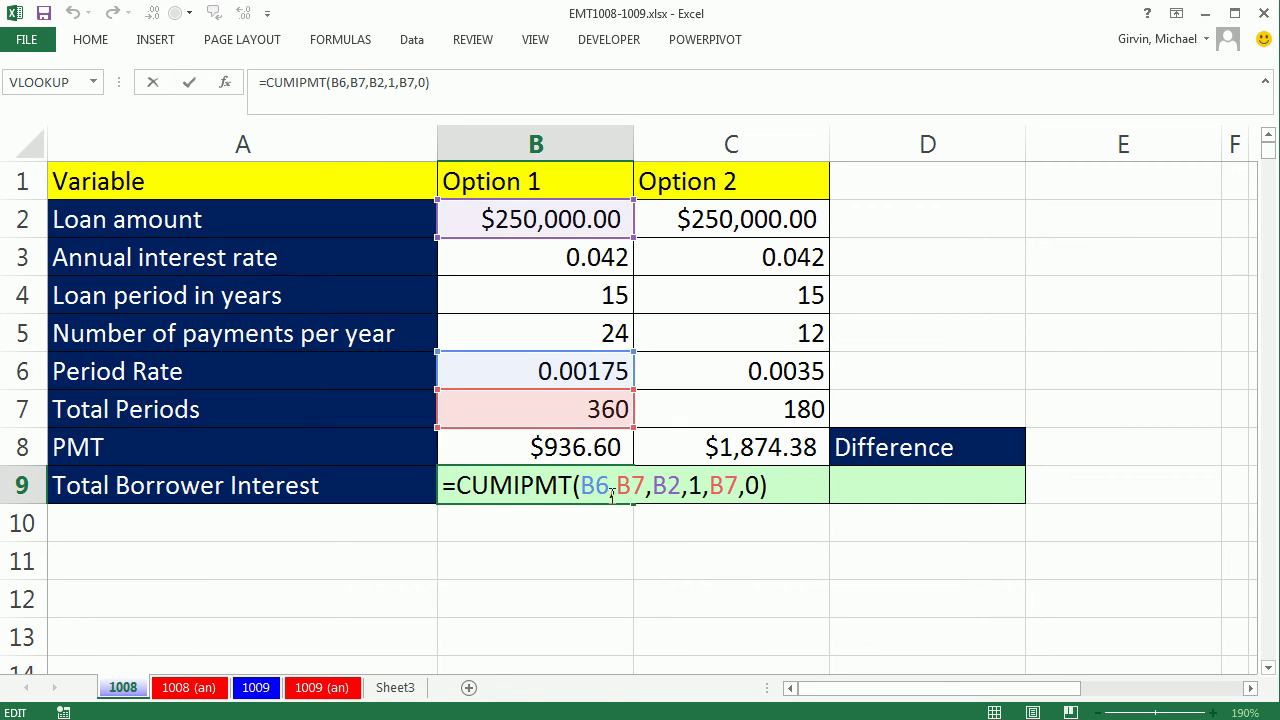
pyautogui.click(465, 487)
pyautogui.write('-')
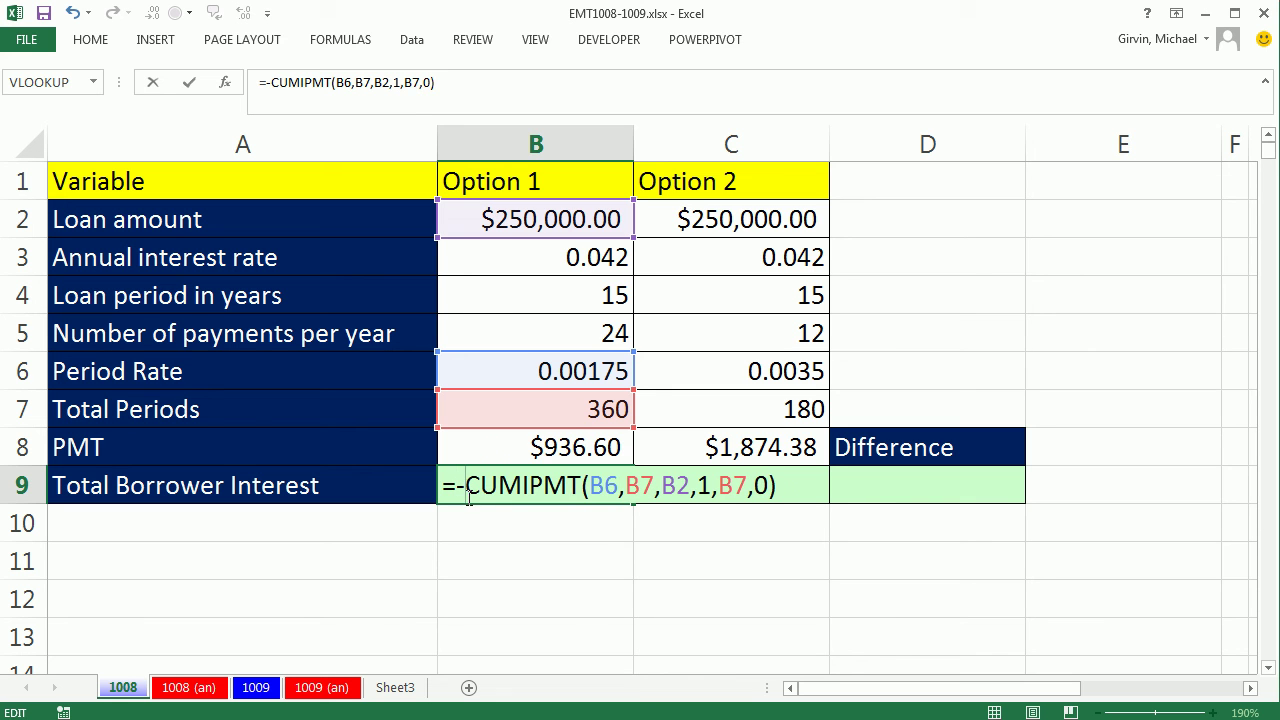
pyautogui.hotkey('ctrl', 'Return')
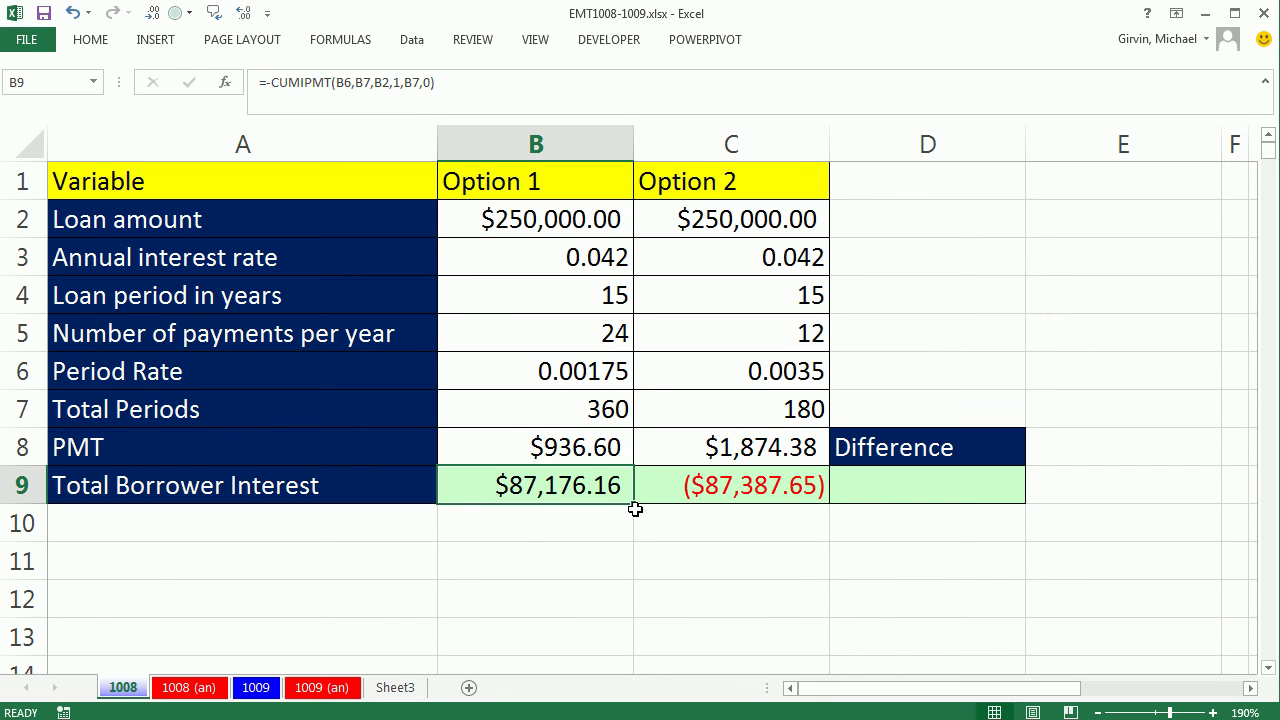
pyautogui.moveTo(634, 507); pyautogui.dragTo(840, 505)
# Calculate the difference in total borrower interest in D9 with the formula =C9-B9
pyautogui.click(894, 485)
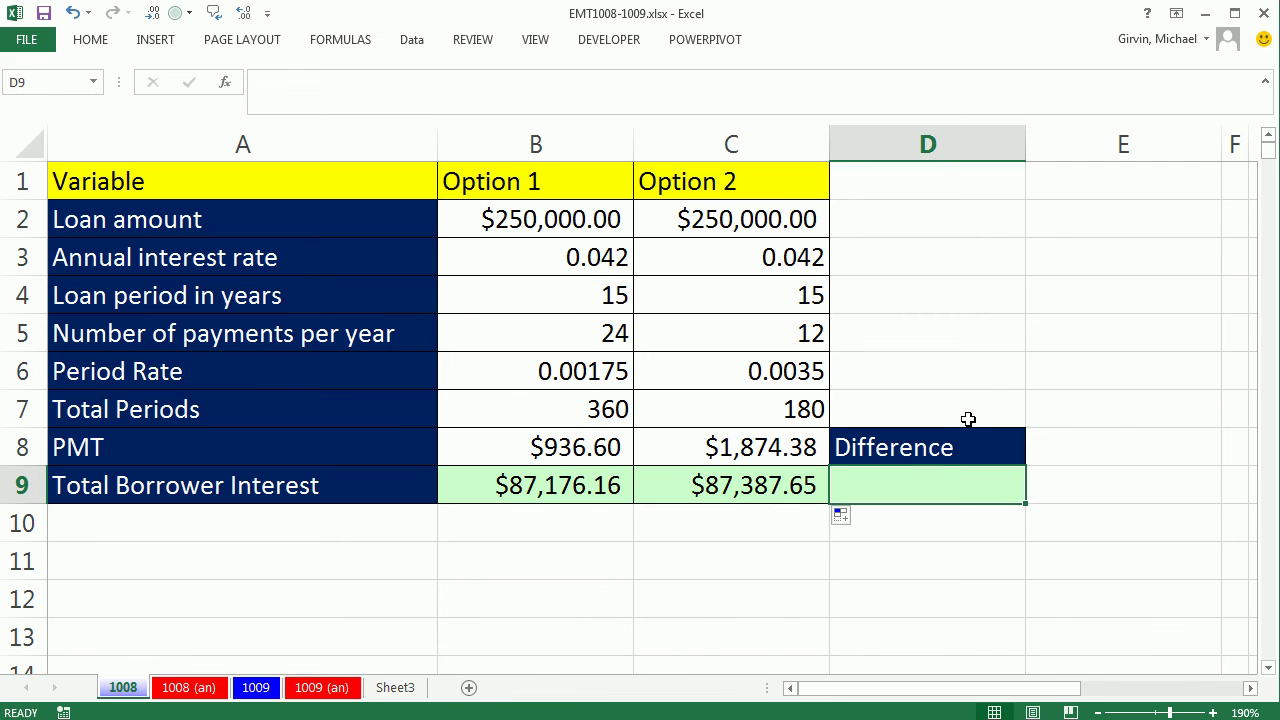
pyautogui.write('=')
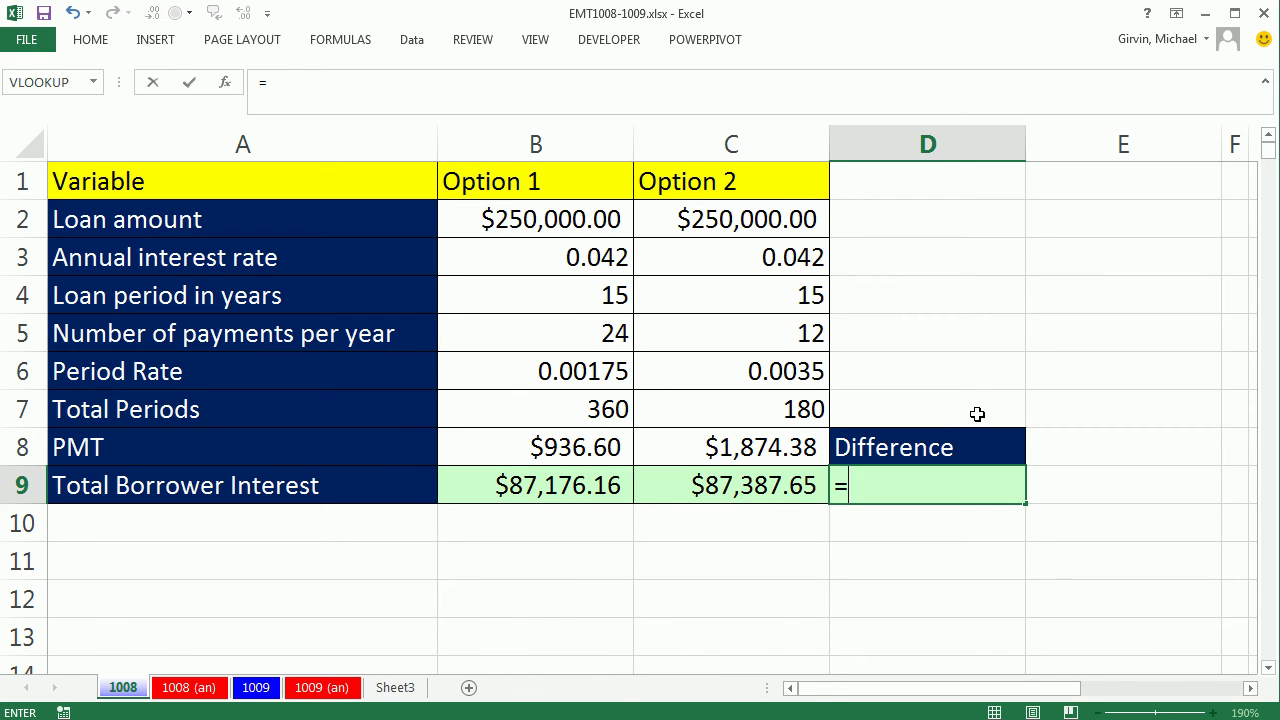
pyautogui.press('Left')
pyautogui.write('-')
pyautogui.press('Left')
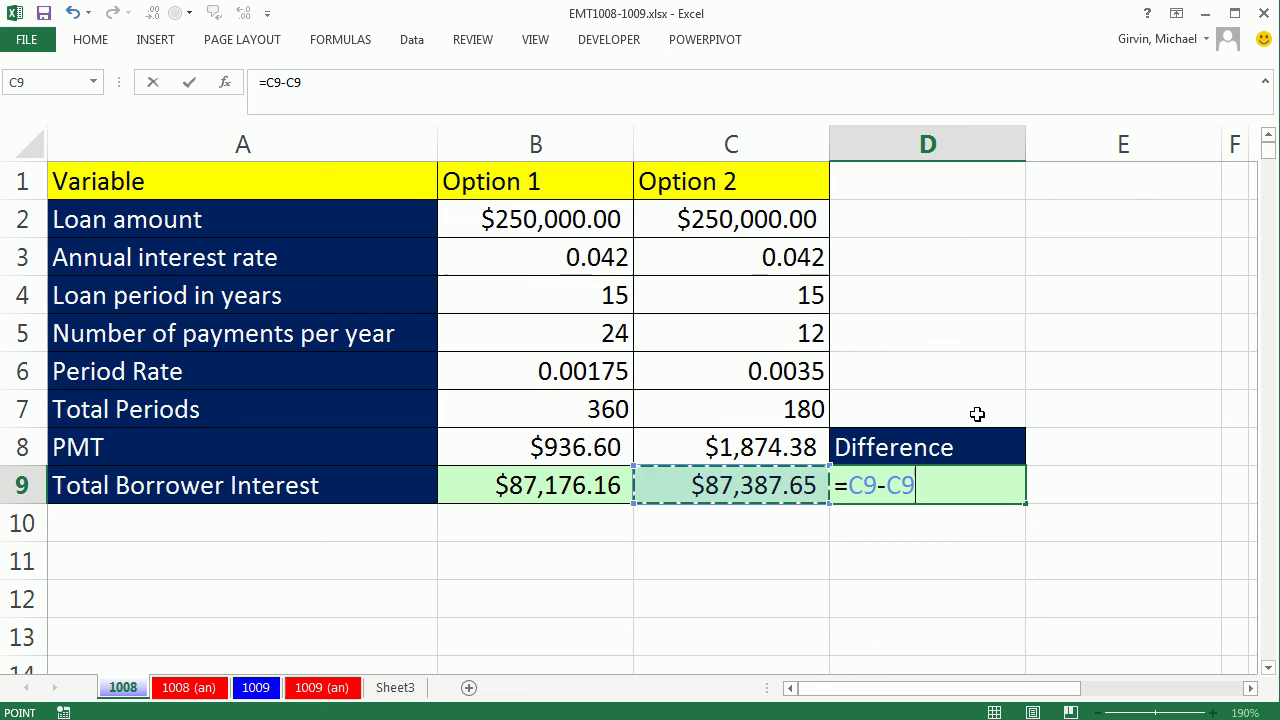
pyautogui.press('Left')
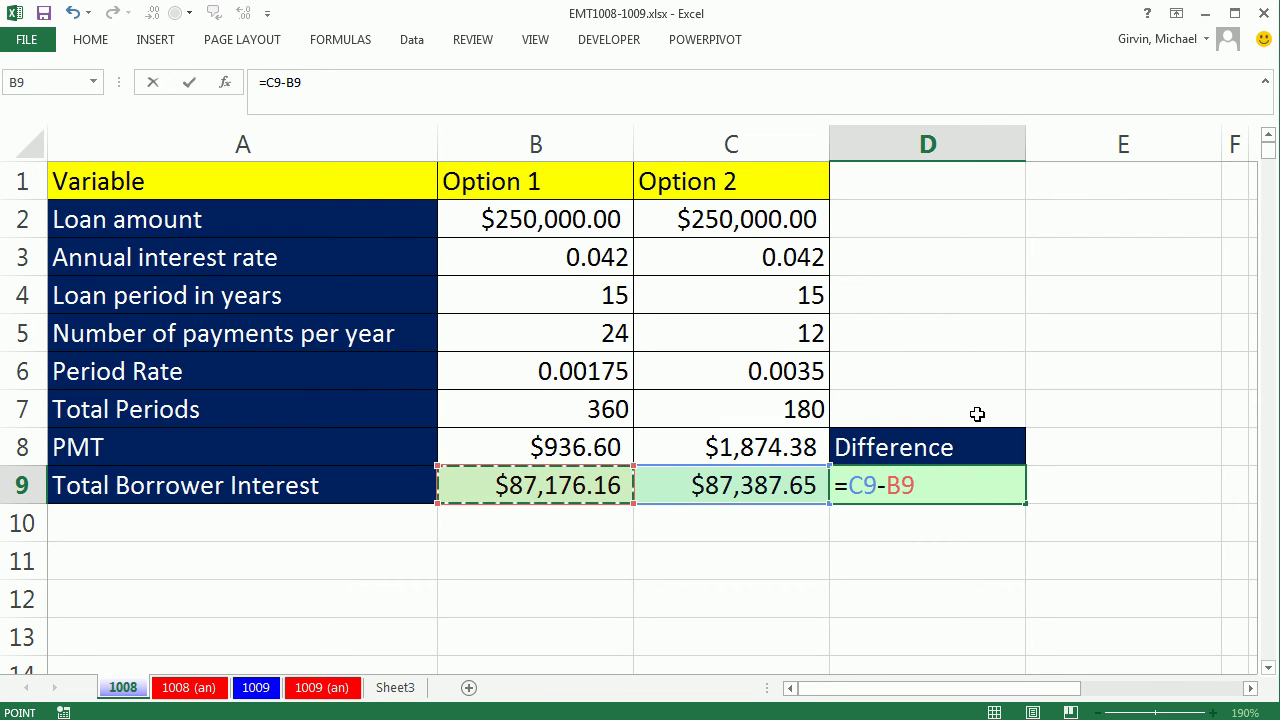
pyautogui.press('Return')
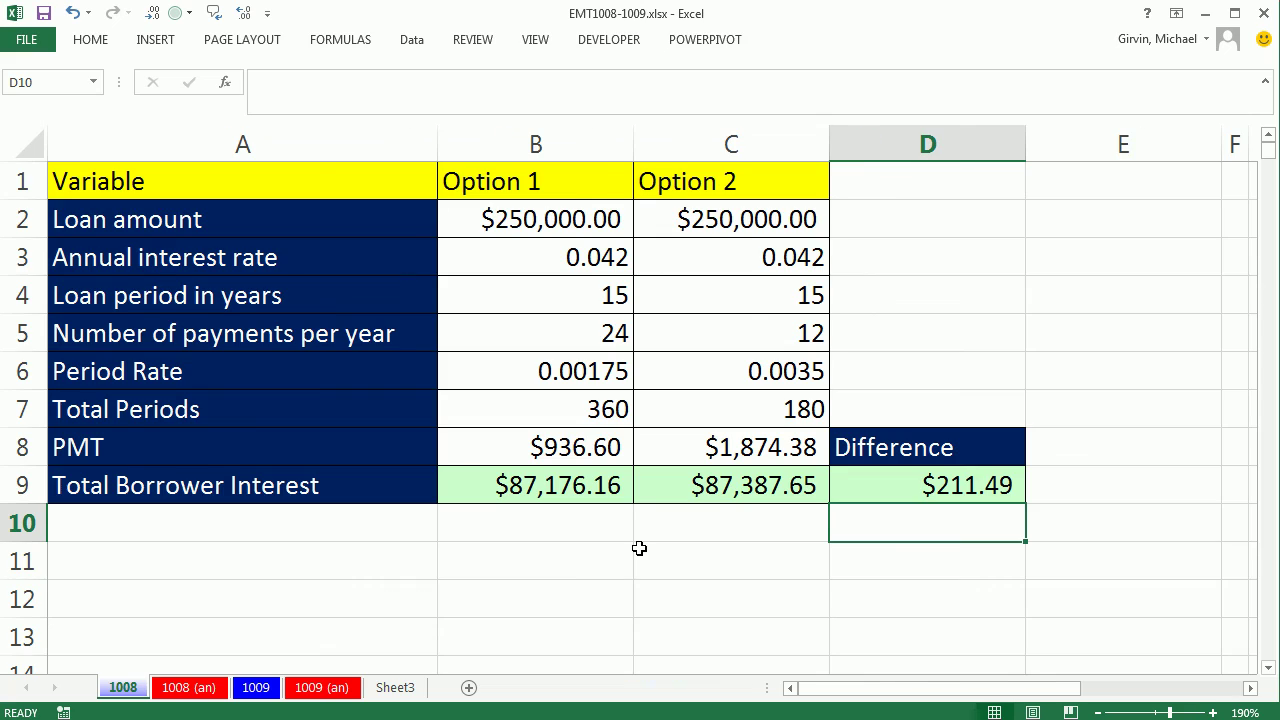
# Examine the Check row and the two amortization tables below the loan comparison
pyautogui.keyDown('ctrl'); pyautogui.scroll(-6, 639, 548); pyautogui.keyUp('ctrl')
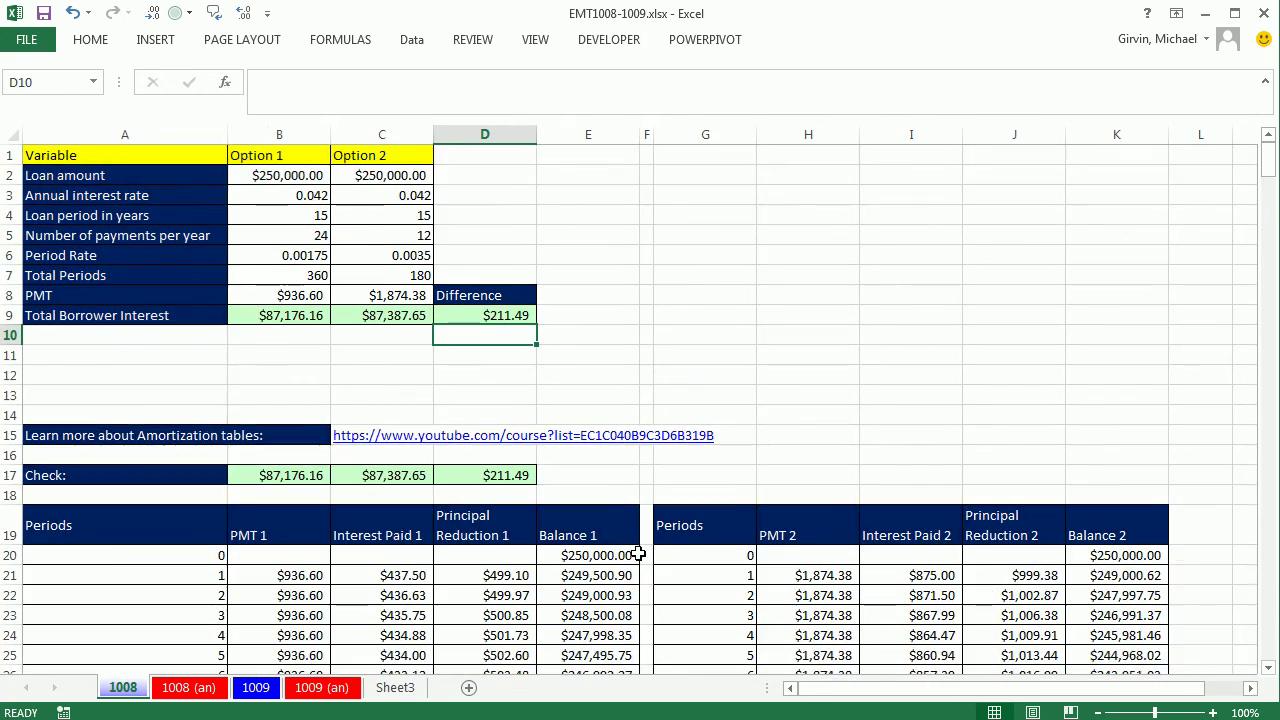
pyautogui.scroll(-1, 639, 554)
pyautogui.scroll(-1, 638, 554)
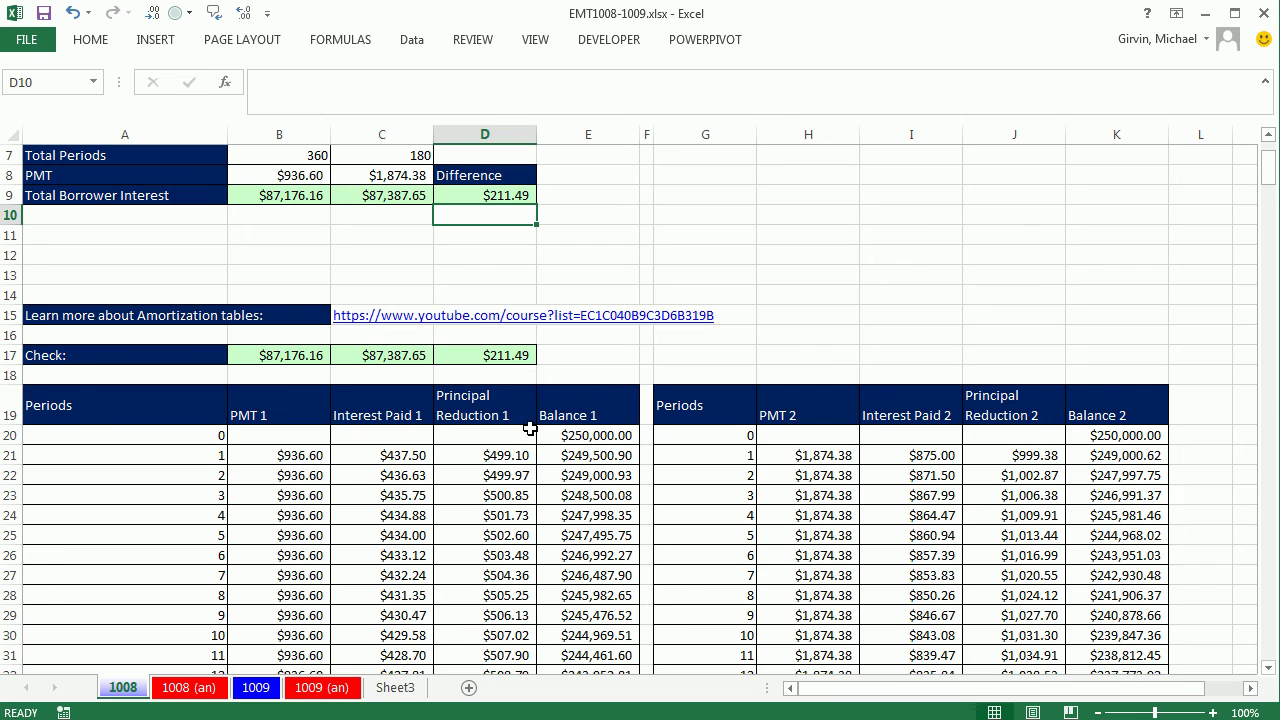
pyautogui.scroll(3, 578, 422)
pyautogui.moveTo(949, 688); pyautogui.dragTo(818, 692)
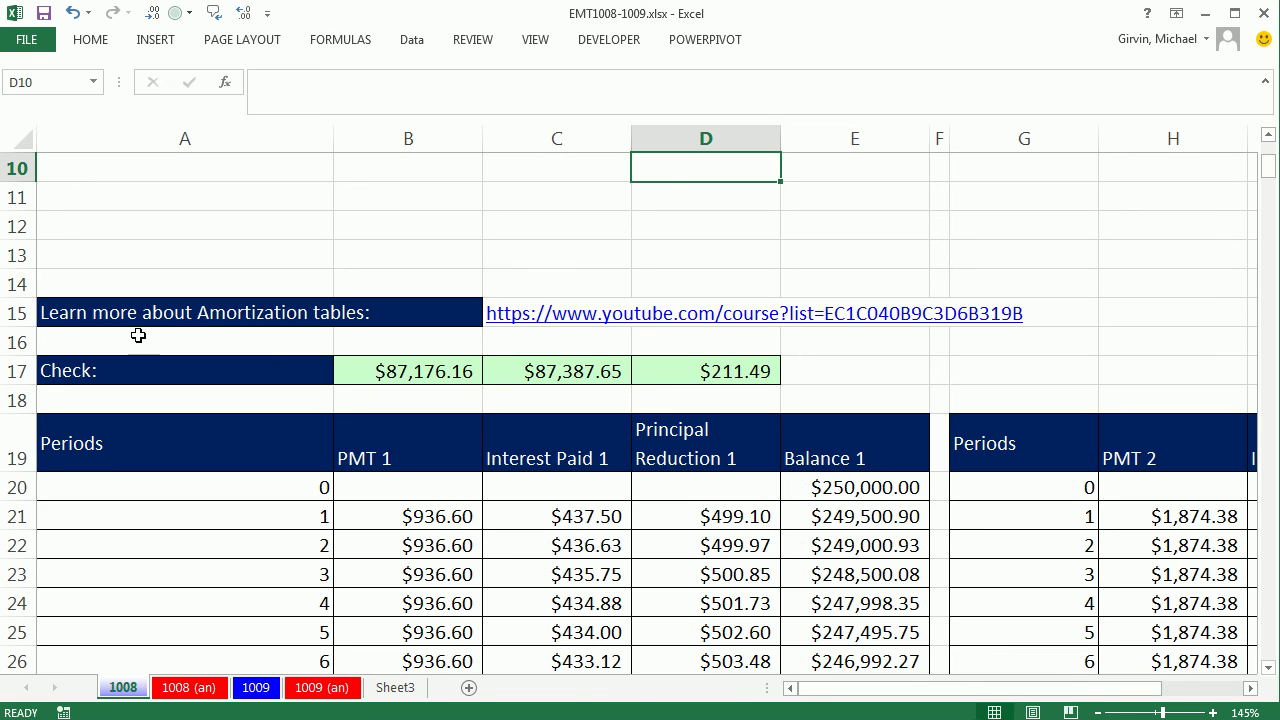